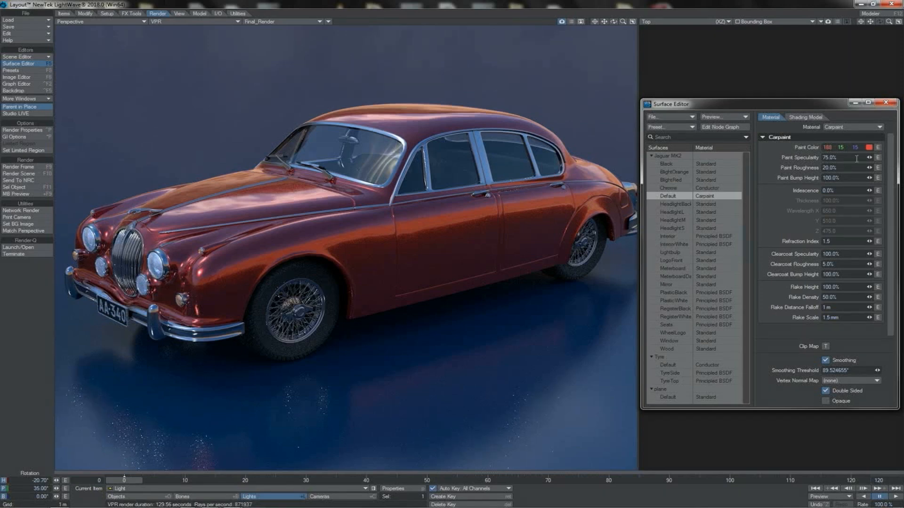
# - Change the paint color of the car's Default Carpaint surface to dark green (0, 23, 0)
pyautogui.click(867, 147)
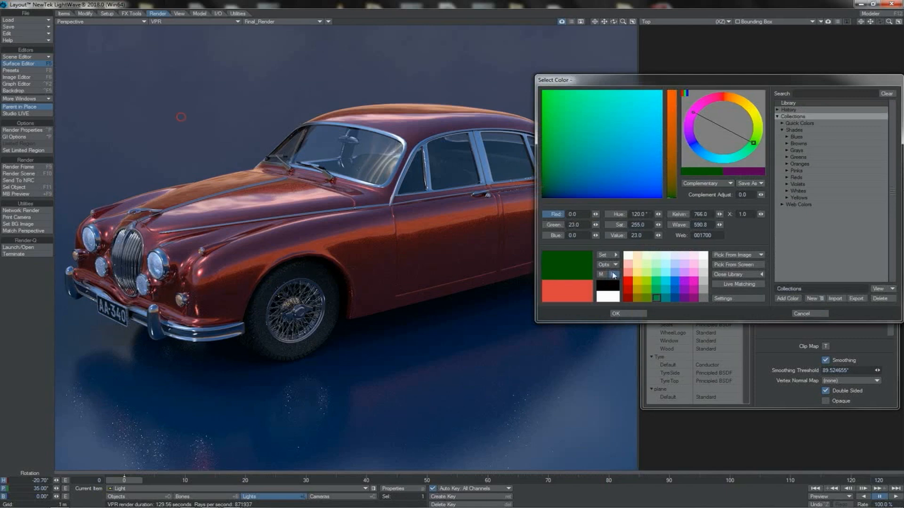
pyautogui.click(617, 314)
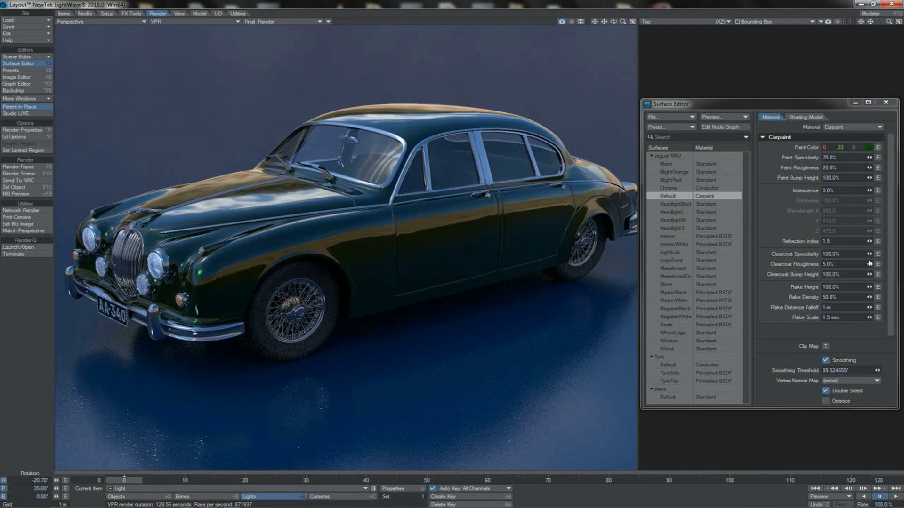
# - Set both the clearcoat specularity and the flake height of the car paint to 0%
pyautogui.click(851, 254)
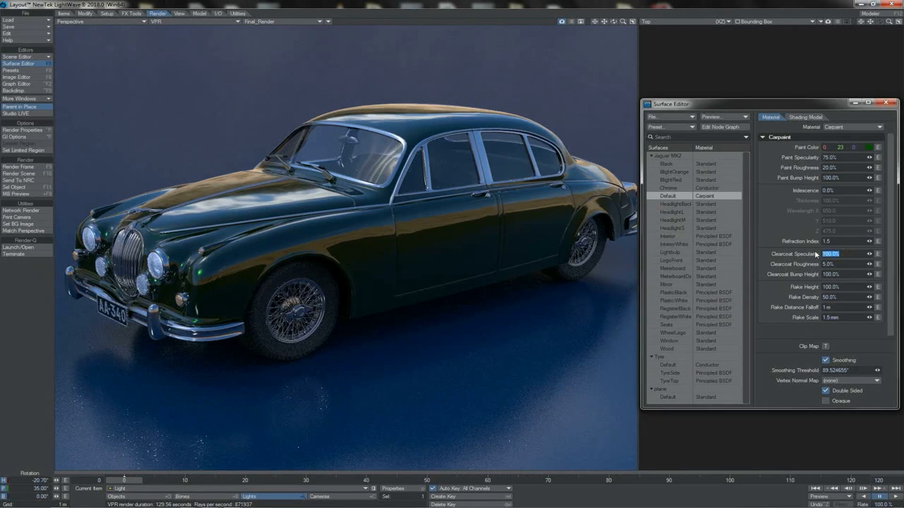
pyautogui.write('0')
pyautogui.press('Tab')
pyautogui.write('0')
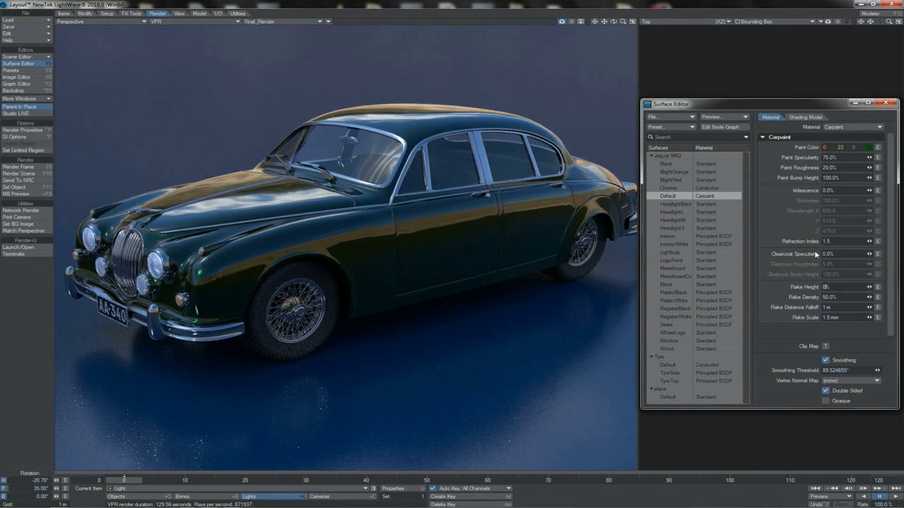
pyautogui.press('Tab')
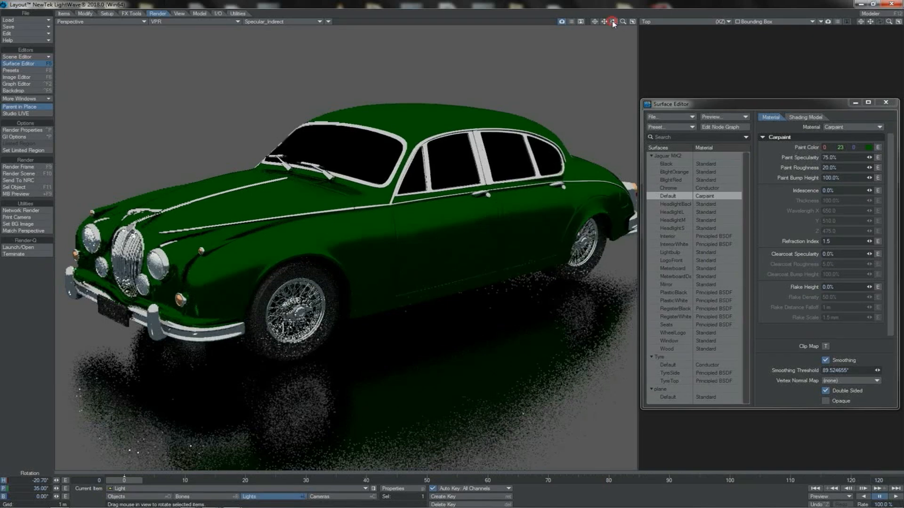
# - Turn off the car paint's clearcoat by setting its clearcoat specularity to 0%
pyautogui.moveTo(613, 22); pyautogui.dragTo(595, 24)
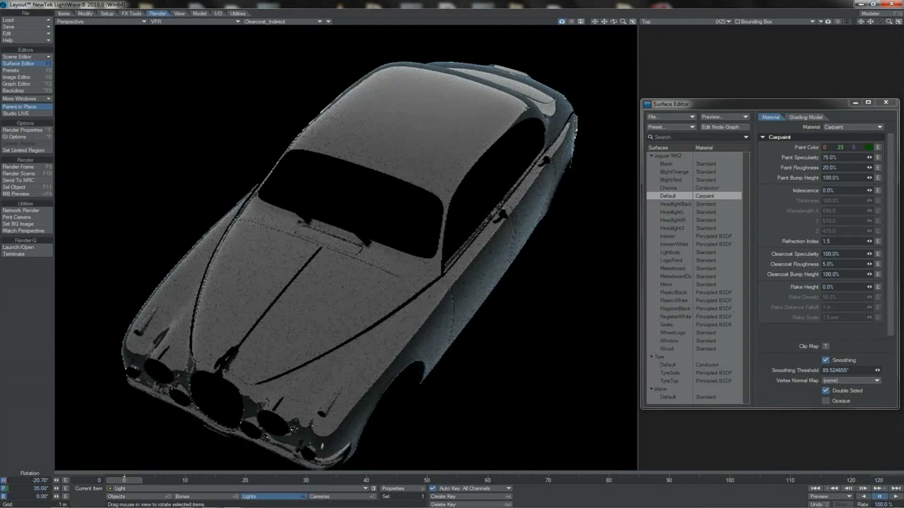
pyautogui.moveTo(613, 22); pyautogui.dragTo(506, 108)
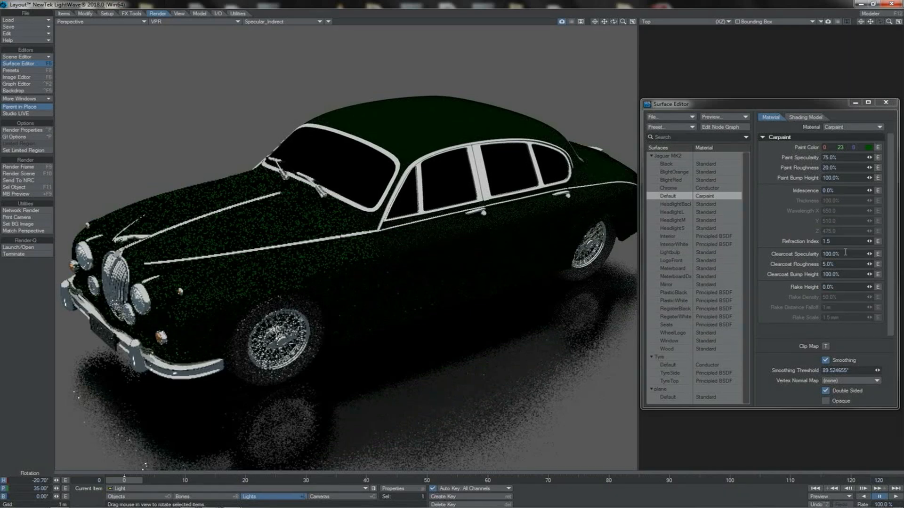
pyautogui.moveTo(845, 252); pyautogui.dragTo(820, 256)
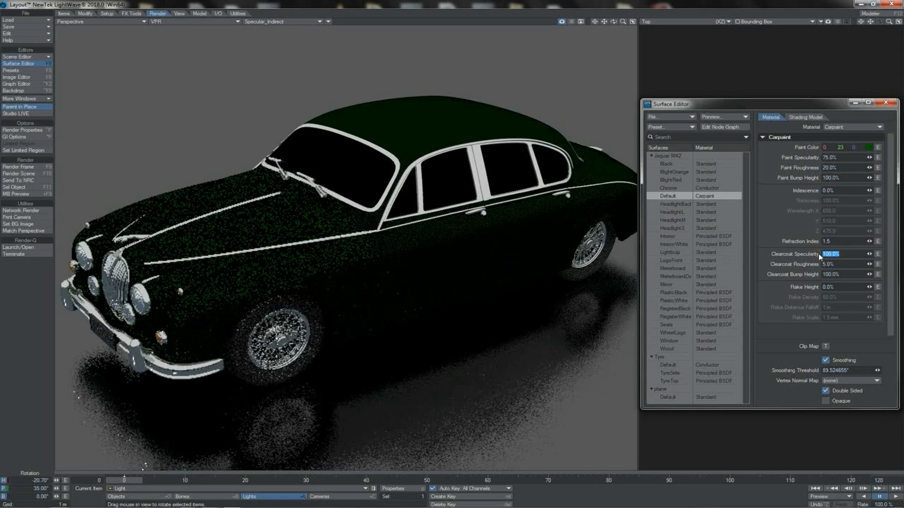
pyautogui.write('0')
pyautogui.press('Return')
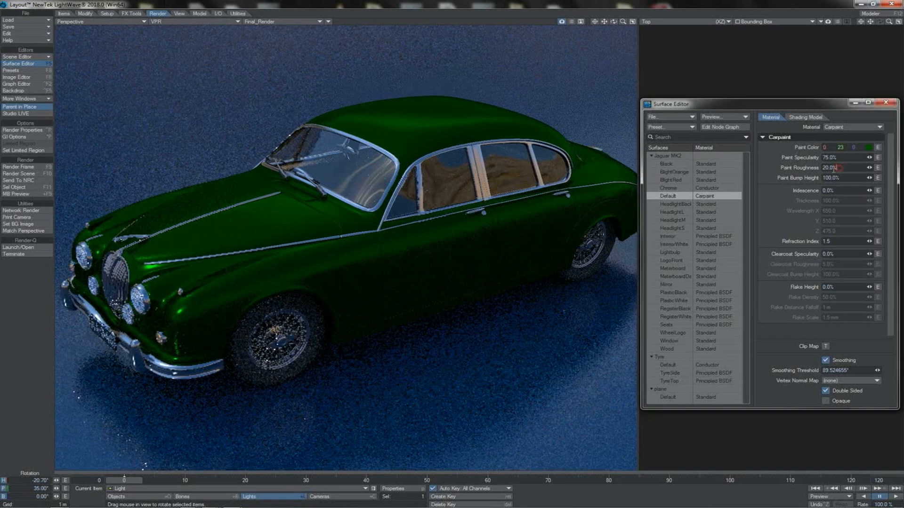
# - Set the car paint's paint roughness to 0% and its clearcoat specularity to 50%
pyautogui.moveTo(836, 167); pyautogui.dragTo(822, 168)
pyautogui.write('5')
pyautogui.press('Tab')
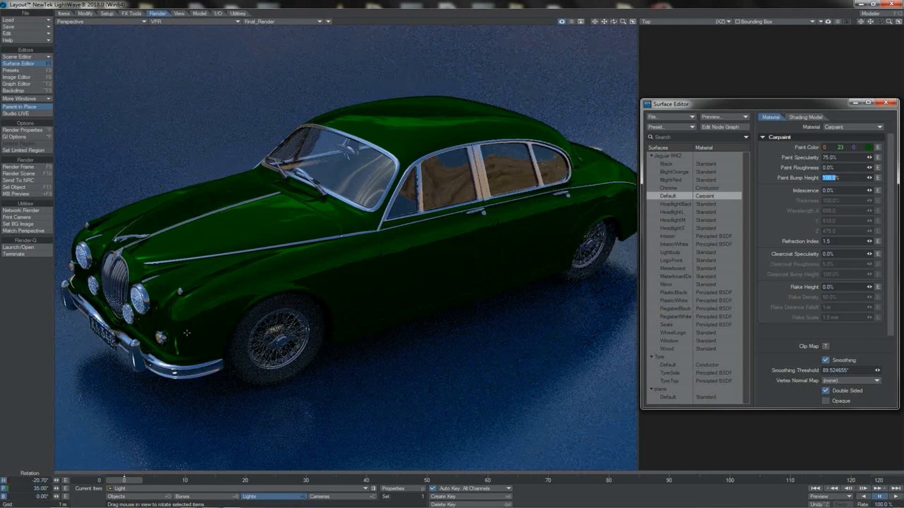
pyautogui.press('Tab')
pyautogui.press('Tab')
pyautogui.press('Tab')
pyautogui.write('50')
pyautogui.press('Tab')
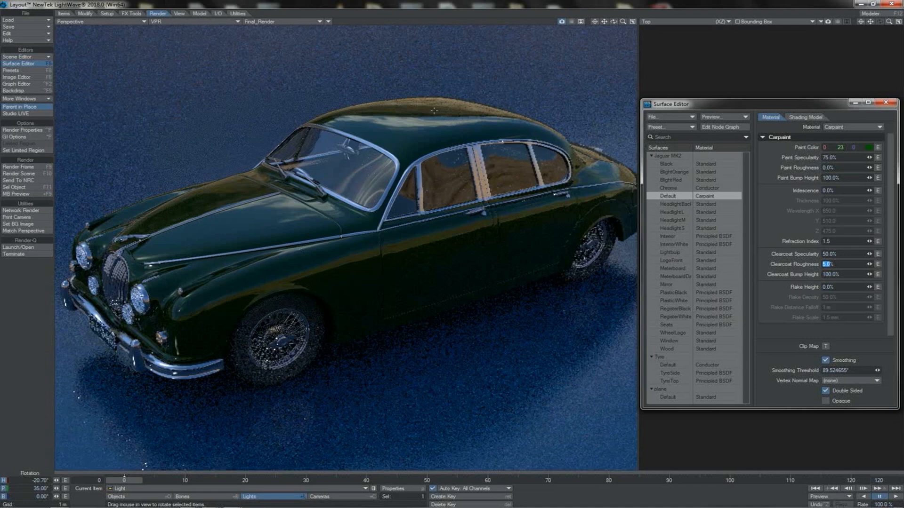
# - Set the paint roughness of the car paint material to 60%
pyautogui.click(836, 167)
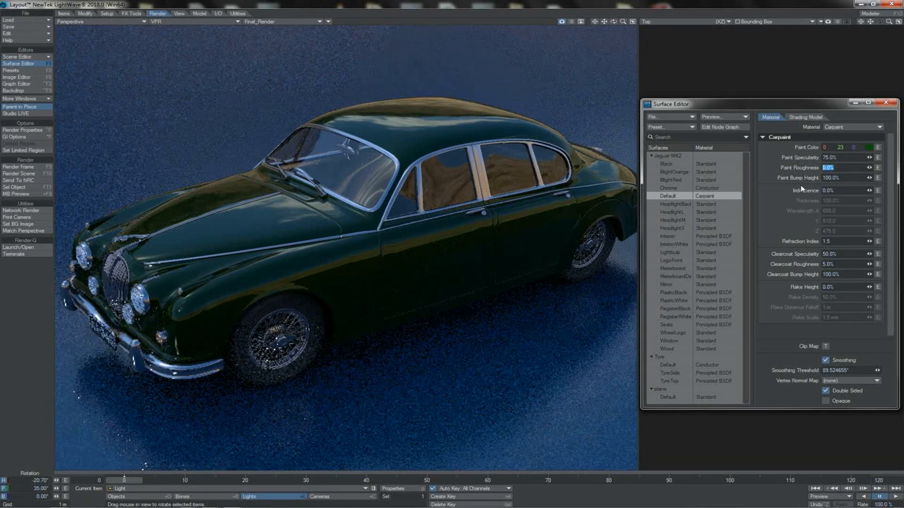
pyautogui.write('60')
pyautogui.press('Return')
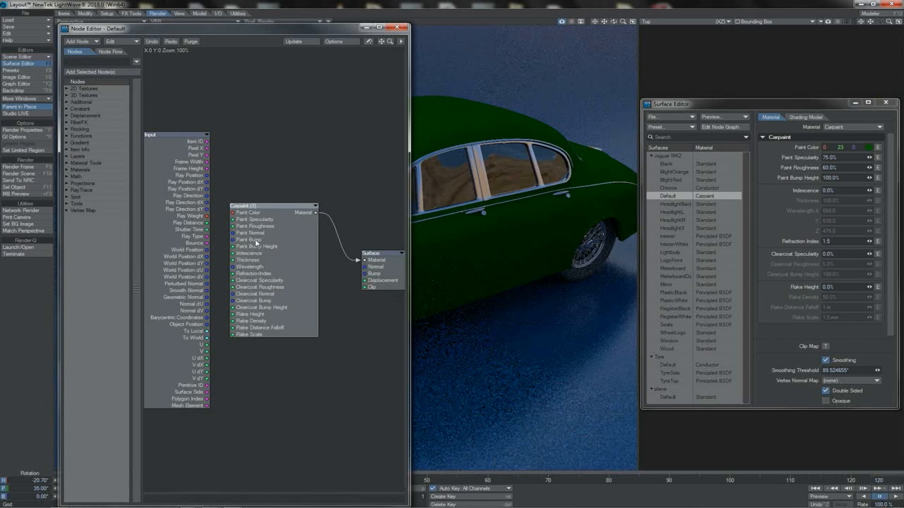
# - Examine the normal and bump inputs on the Carpaint node in the surface's node graph, and close the graph
pyautogui.moveTo(285, 245); pyautogui.dragTo(318, 244)
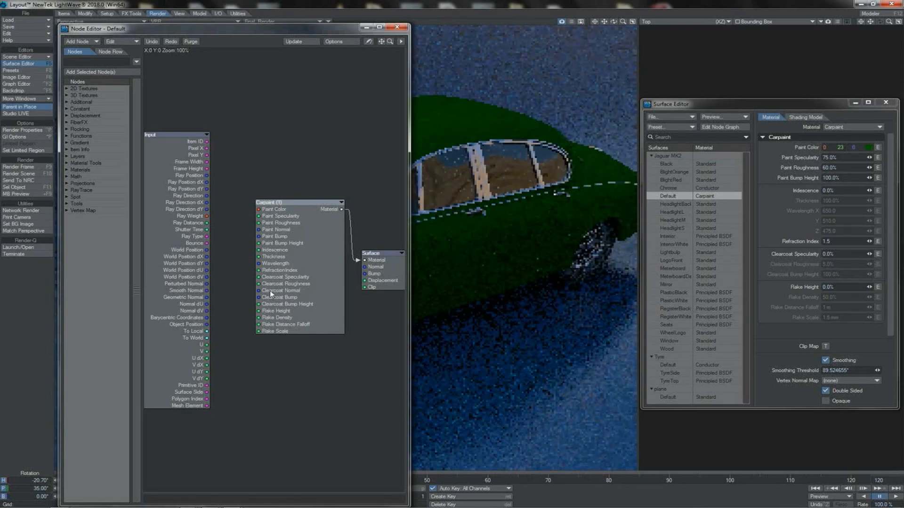
pyautogui.click(398, 27)
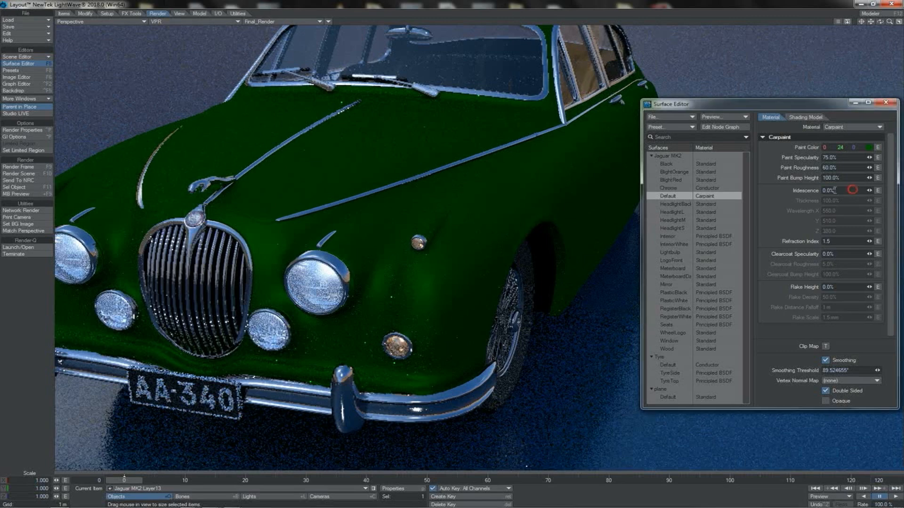
# - Set the car paint's iridescence to 100% and its paint color to light grey (170, 170, 170)
pyautogui.click(820, 191)
pyautogui.write('100%')
pyautogui.press('Return')
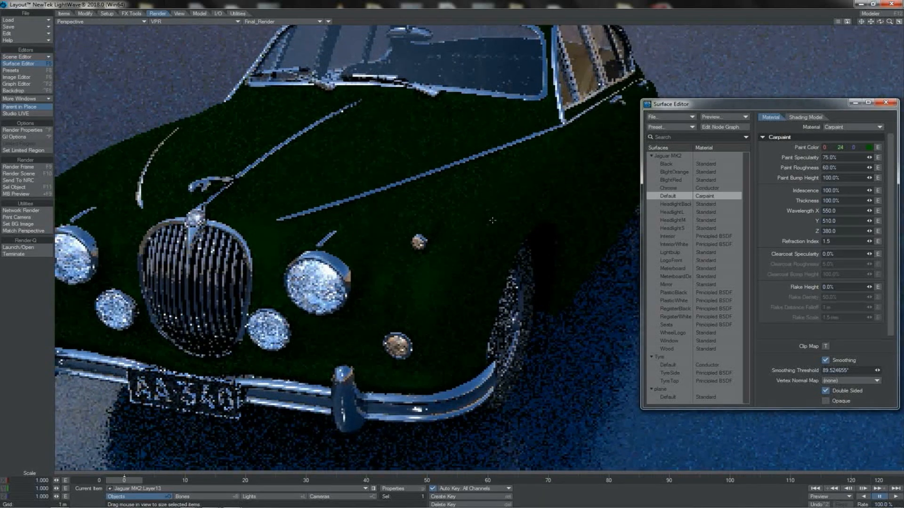
pyautogui.click(869, 148)
pyautogui.click(702, 273)
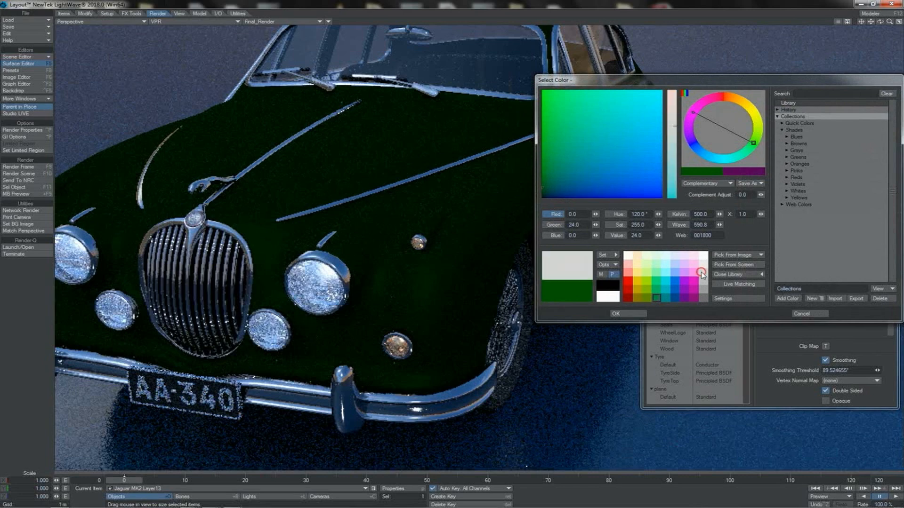
pyautogui.click(637, 314)
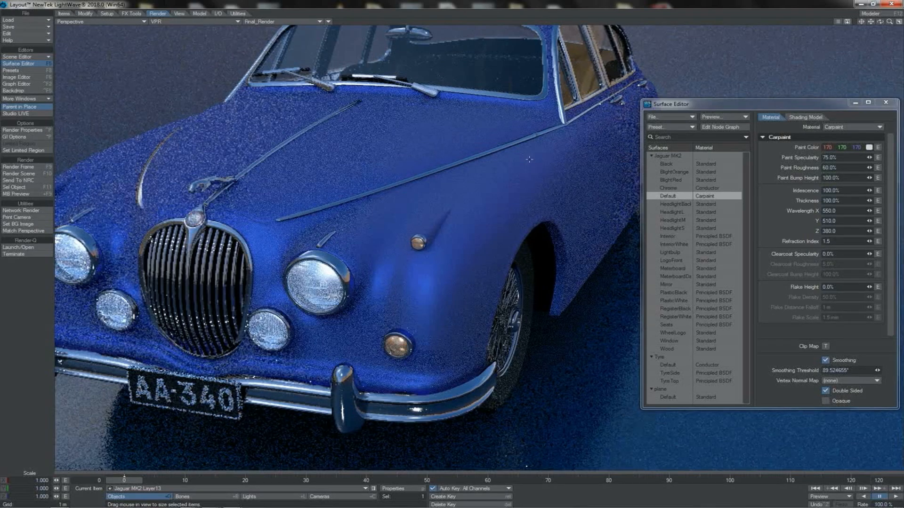
# - Set the Z component of the iridescence wavelength to 750
pyautogui.click(842, 231)
pyautogui.write('750')
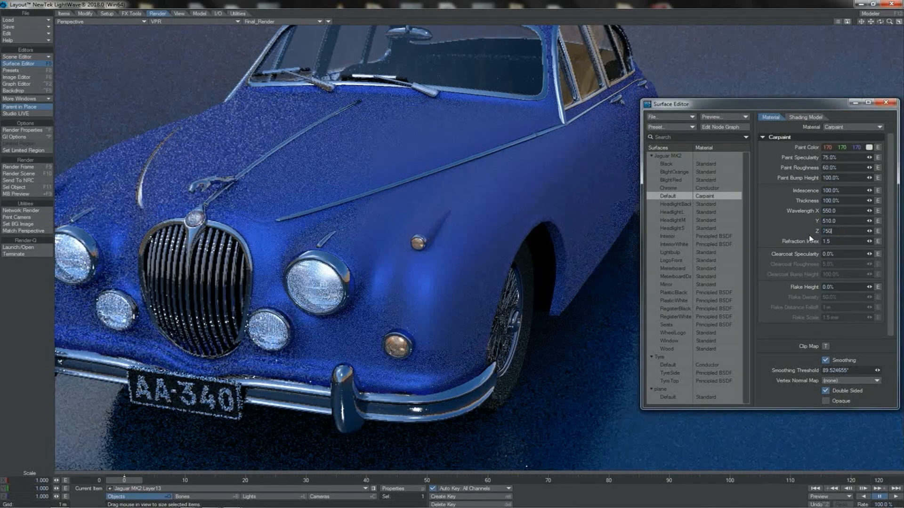
pyautogui.press('Return')
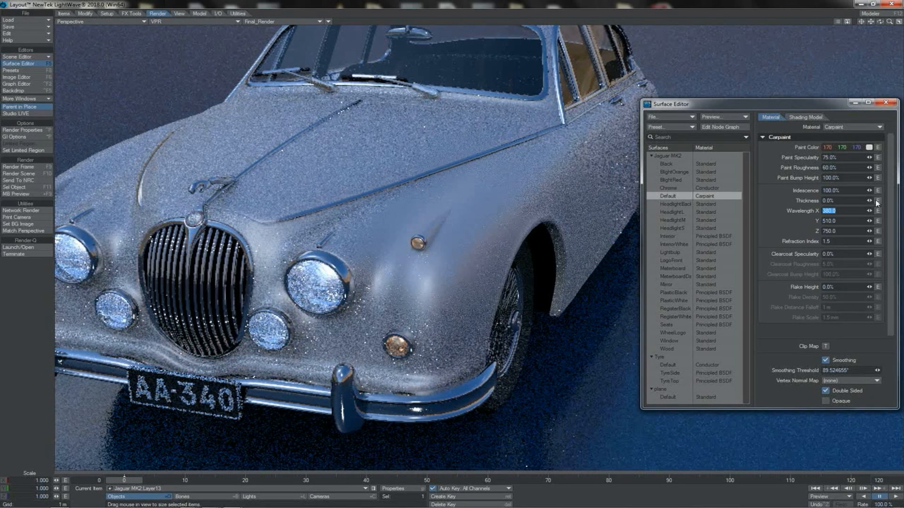
# - Try a lower iridescence thickness of 58.3%, and finally set the thickness to 100%
pyautogui.click(869, 200)
pyautogui.moveTo(870, 201); pyautogui.dragTo(887, 201)
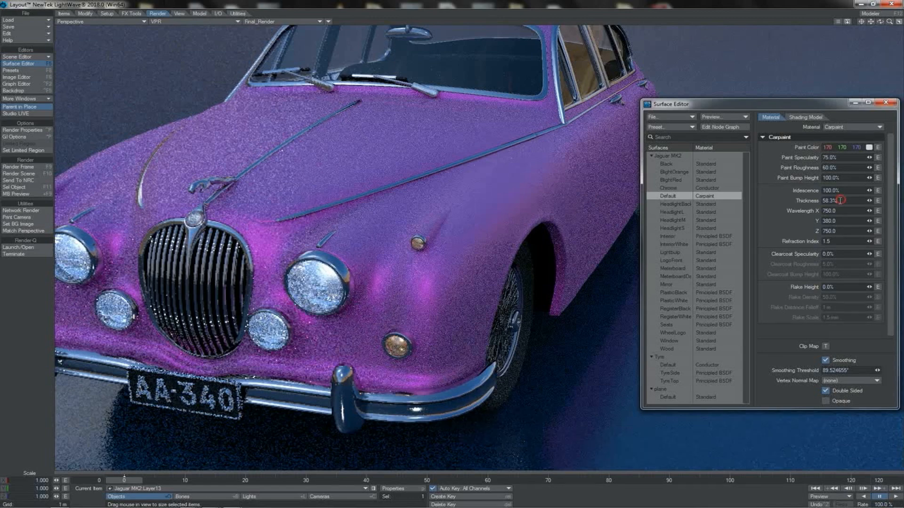
pyautogui.moveTo(839, 200); pyautogui.dragTo(821, 203)
pyautogui.write('100')
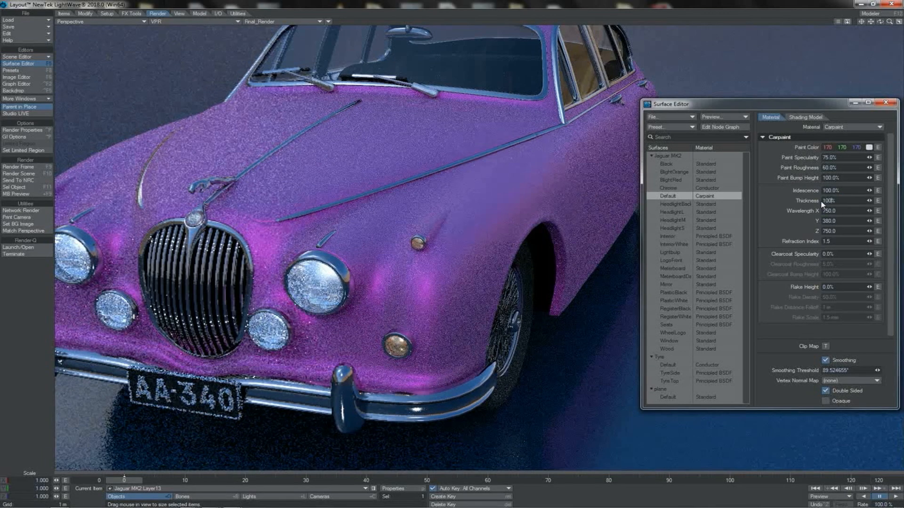
pyautogui.press('Return')
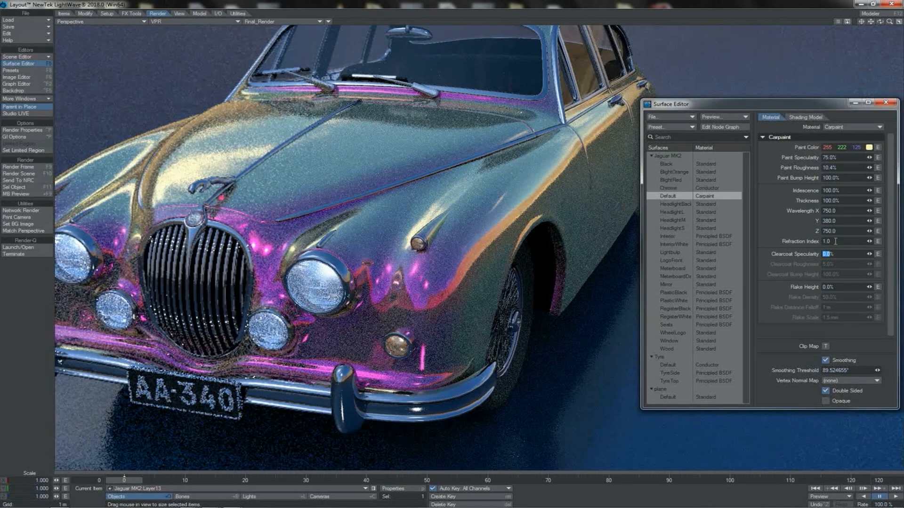
# - Set the car paint's refraction index to 5
pyautogui.click(826, 241)
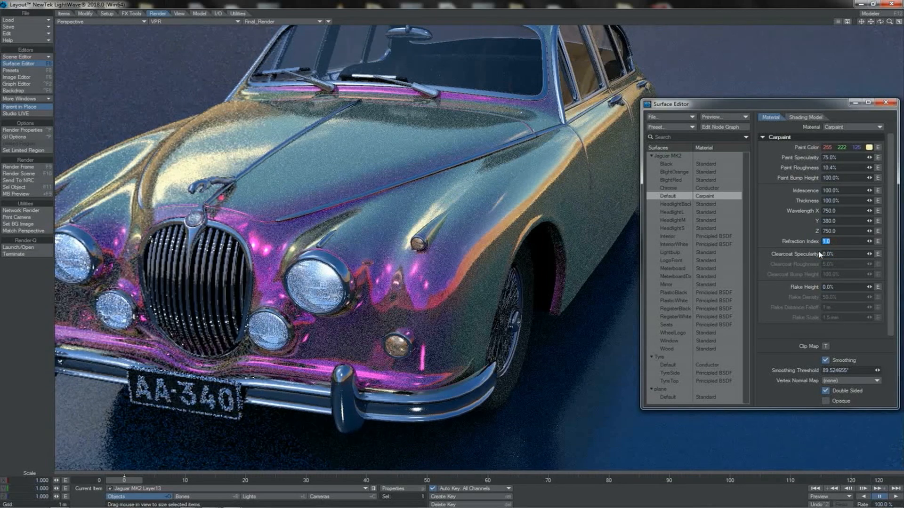
pyautogui.write('5')
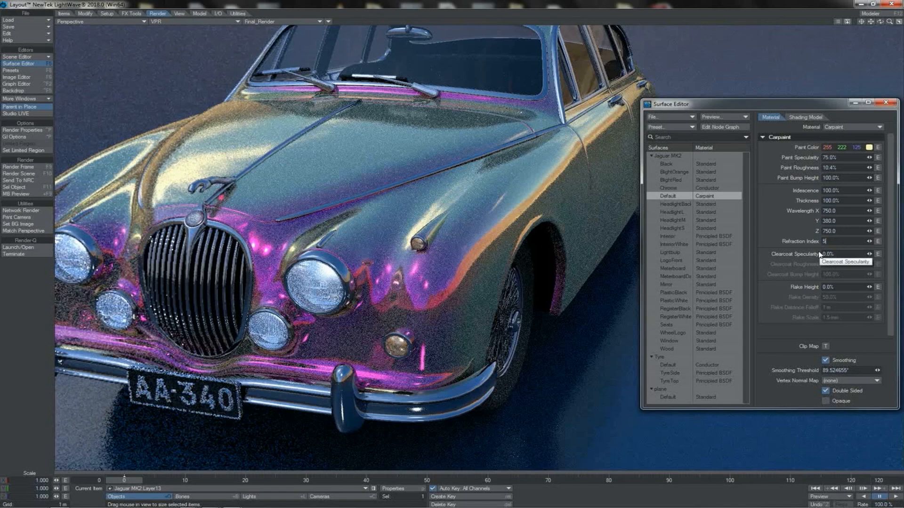
pyautogui.press('Tab')
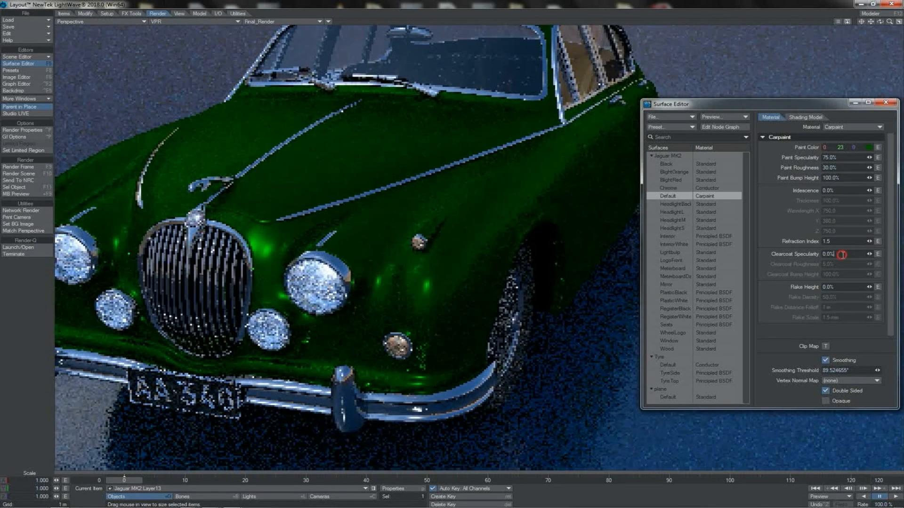
# - Try a clearcoat specularity of 100% on the green paint, and reduce it to 60%
pyautogui.write('100')
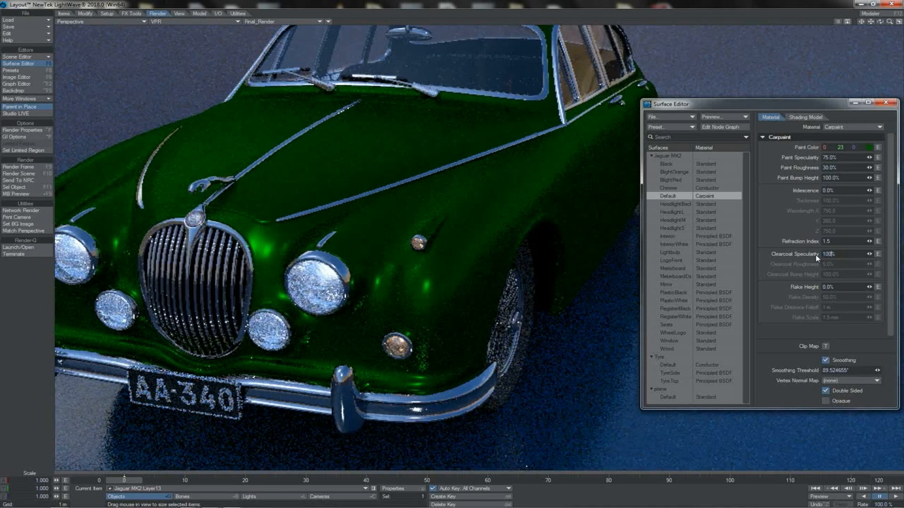
pyautogui.press('Return')
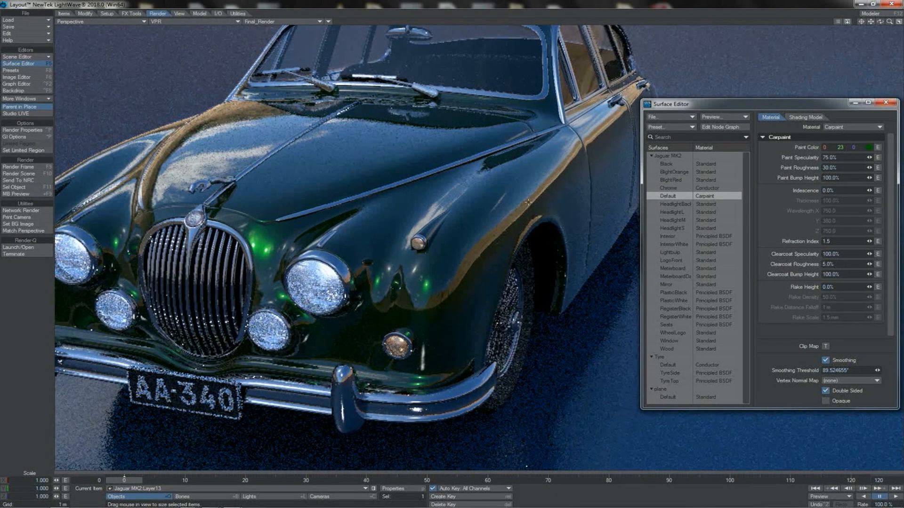
pyautogui.click(846, 254)
pyautogui.write('60')
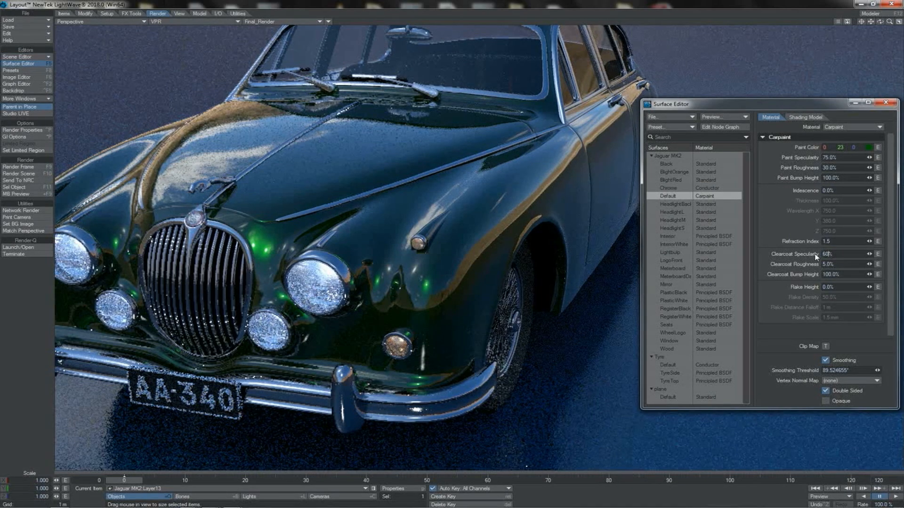
pyautogui.press('Return')
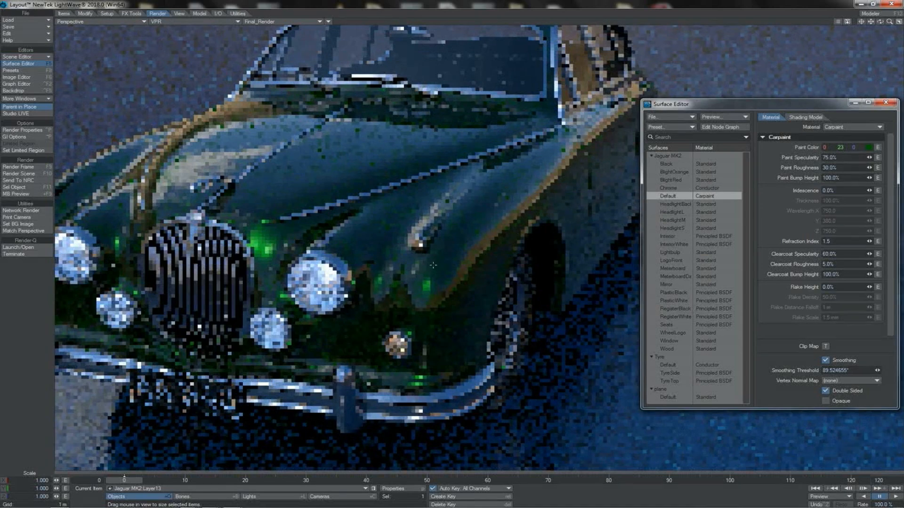
# - Set the paint specularity of the green car paint to 30%
pyautogui.click(820, 159)
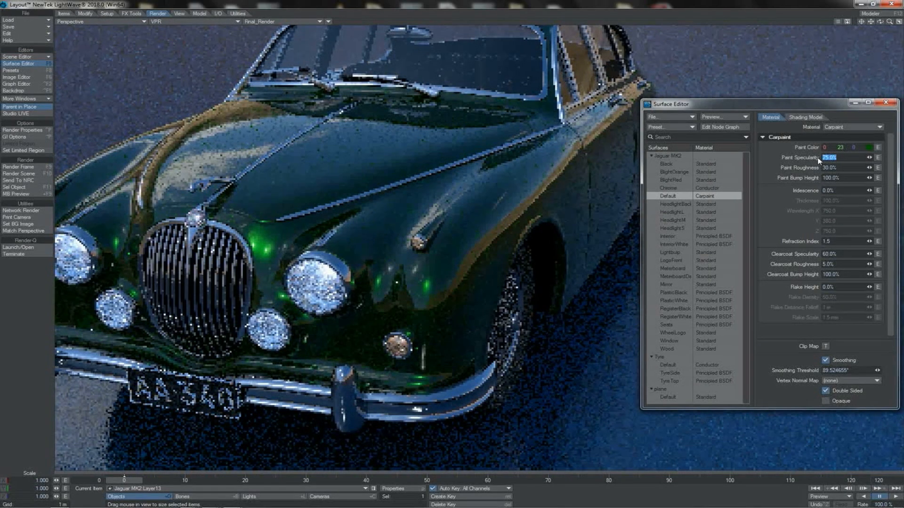
pyautogui.write('30%')
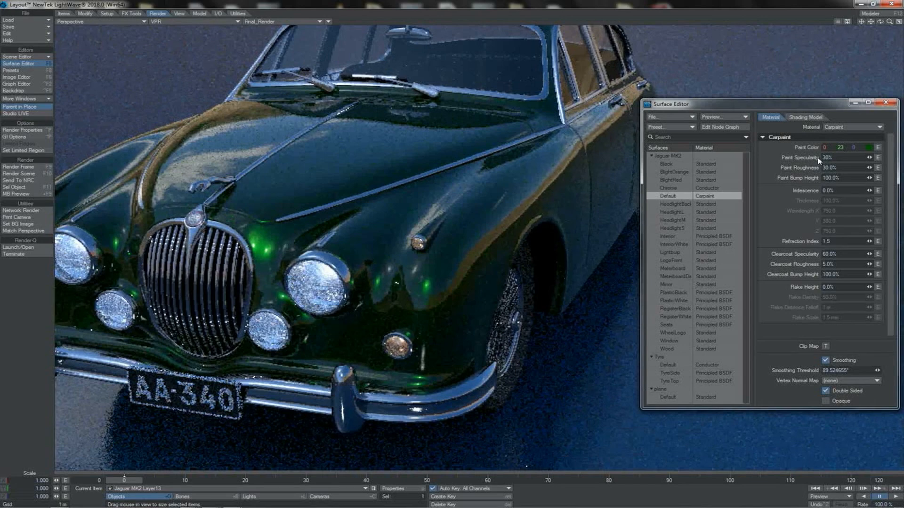
pyautogui.press('Return')
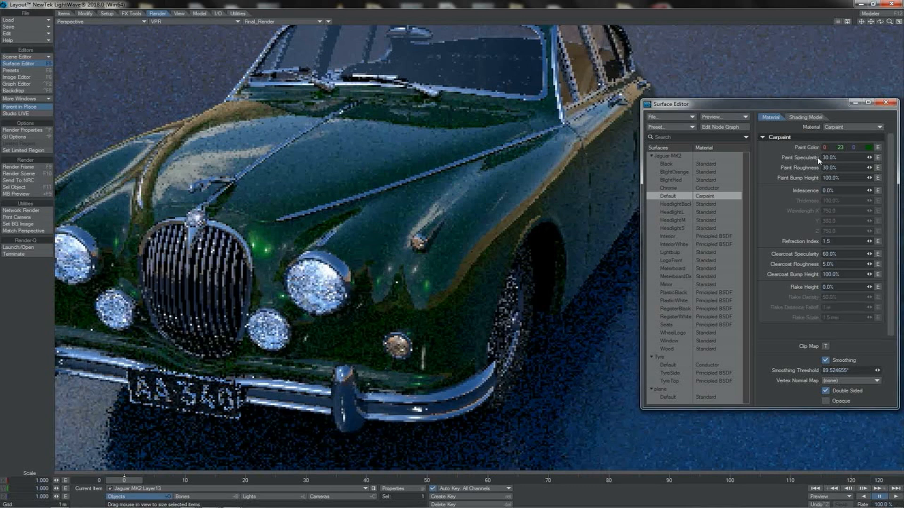
# - Try a clearcoat roughness of 75% on the green car paint
pyautogui.click(829, 264)
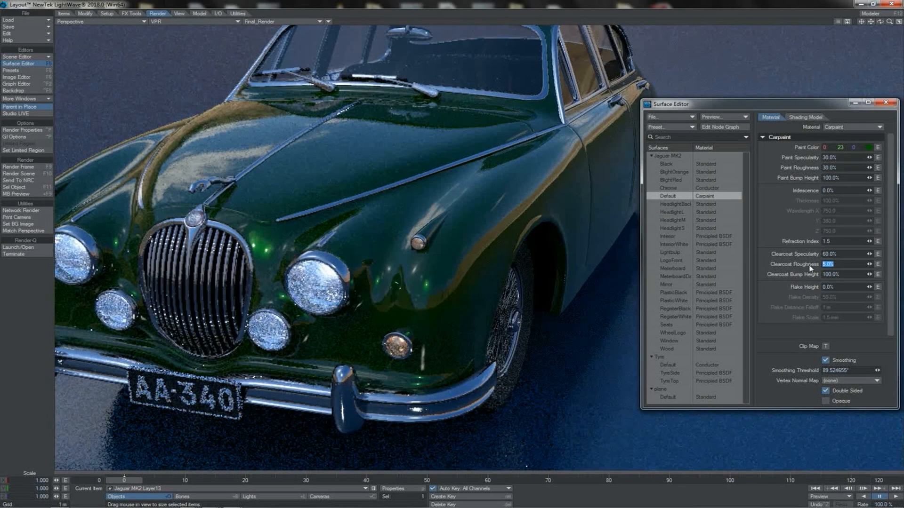
pyautogui.write('75')
pyautogui.press('Return')
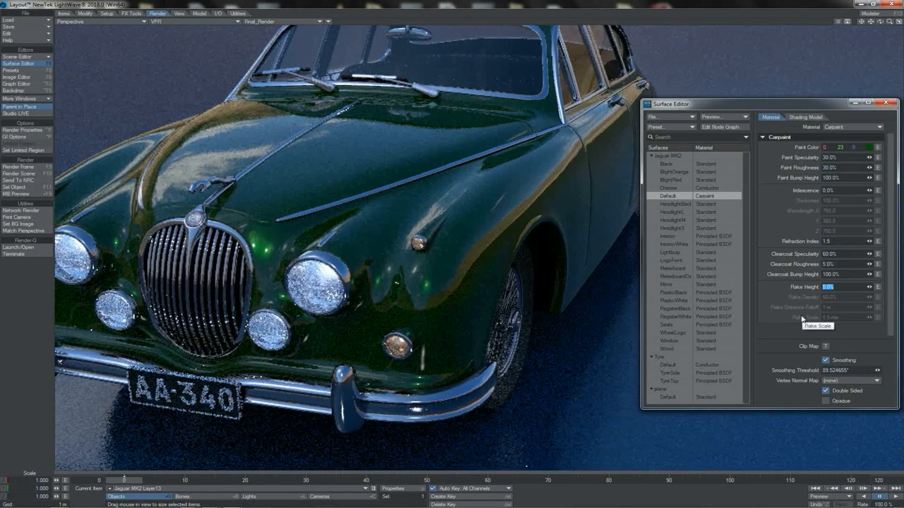
# - Set the flake height of the green car paint to 100%
pyautogui.write('100')
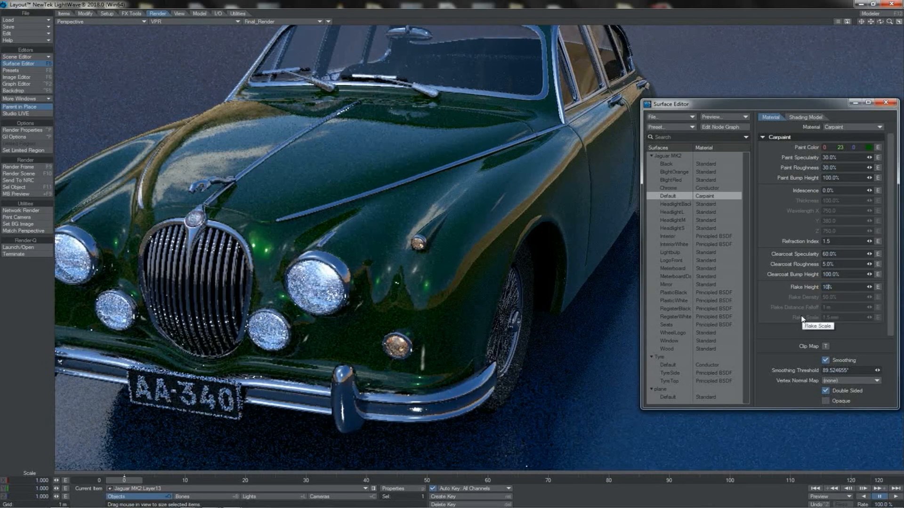
pyautogui.press('Return')
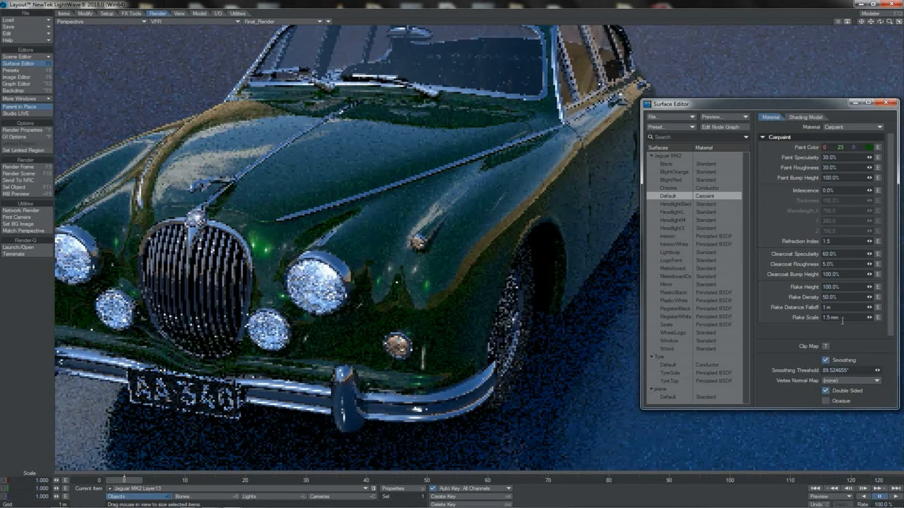
pyautogui.click(840, 319)
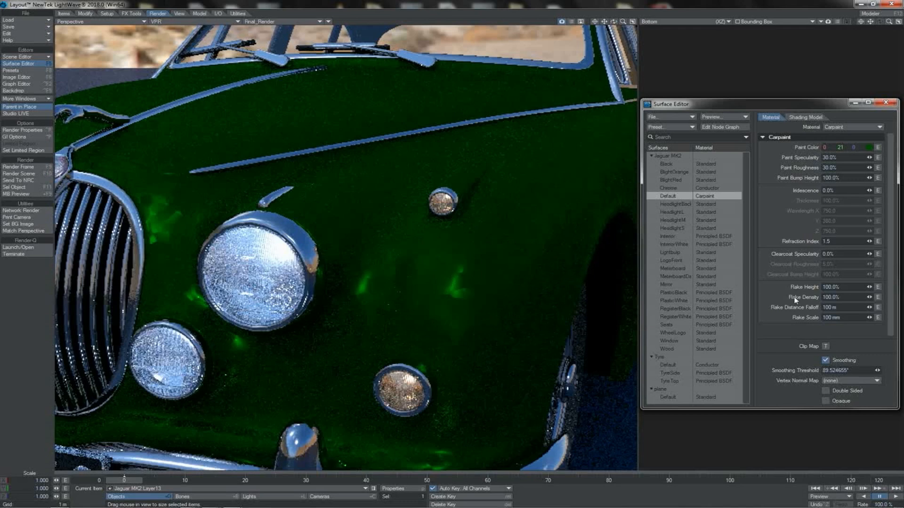
# - Try a flake height of 10% on the green car paint, and restore it to 100%
pyautogui.doubleClick(825, 288)
pyautogui.write('10')
pyautogui.press('Tab')
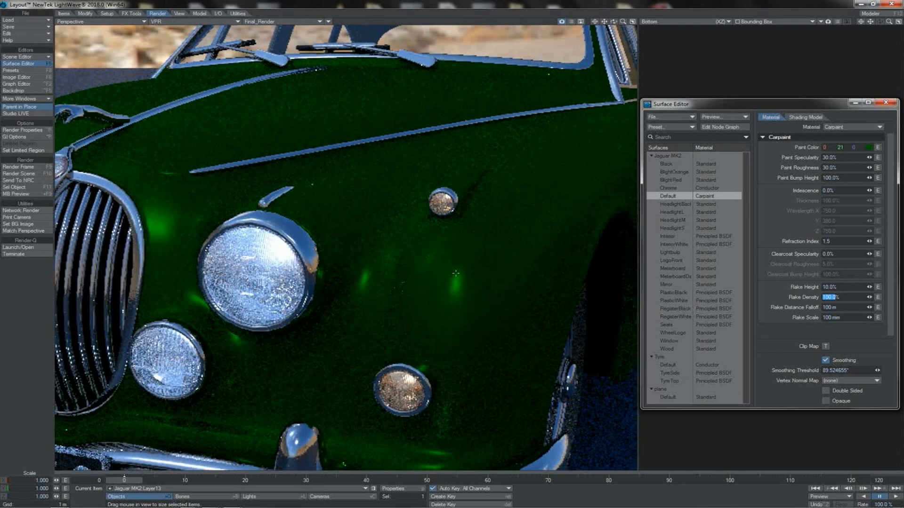
pyautogui.doubleClick(843, 288)
pyautogui.write('100')
pyautogui.press('Return')
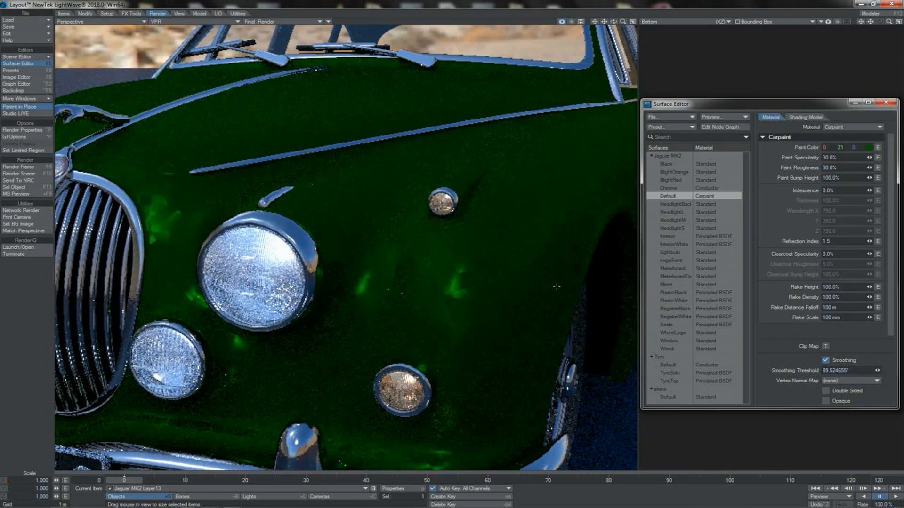
# - Try a flake density of 10% on the green car paint, and return it to 100%
pyautogui.doubleClick(847, 297)
pyautogui.write('1%')
pyautogui.press('Return')
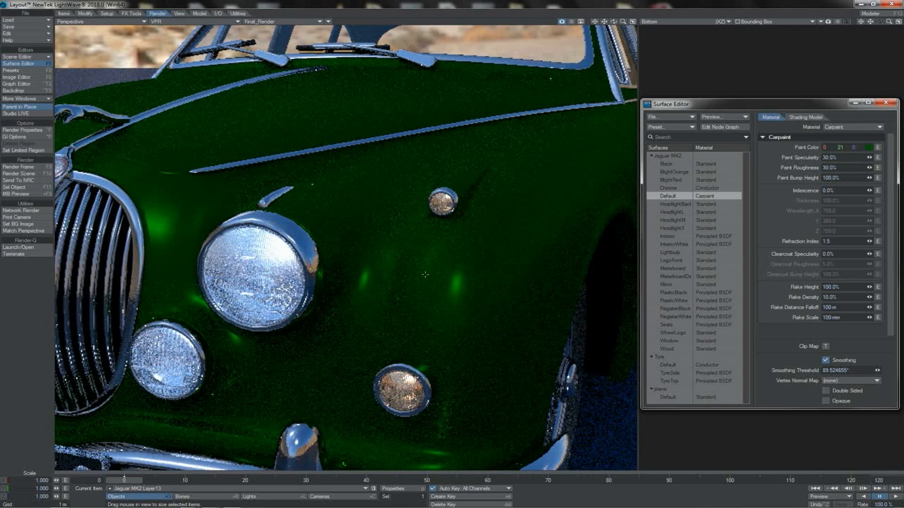
pyautogui.click(838, 297)
pyautogui.write('100')
pyautogui.press('Return')
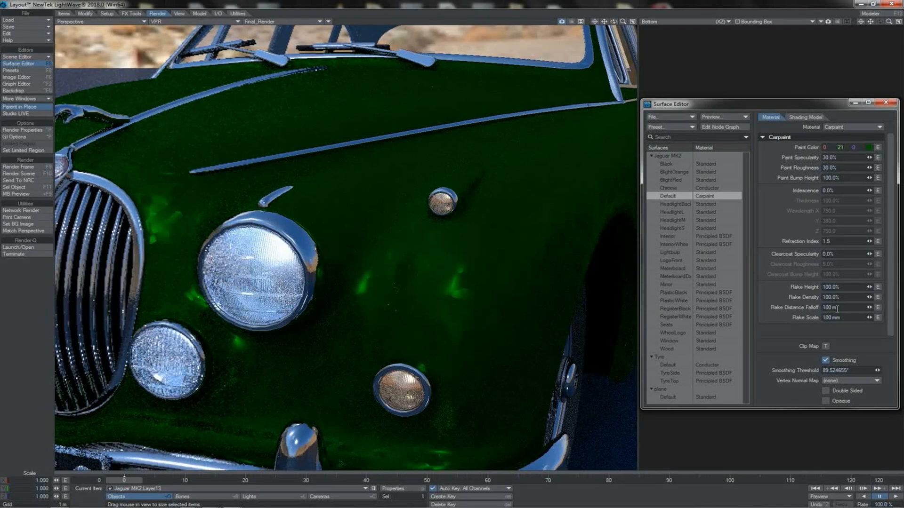
# - Try a flake distance falloff of 1 mm on the green car paint
pyautogui.moveTo(837, 309); pyautogui.dragTo(816, 311)
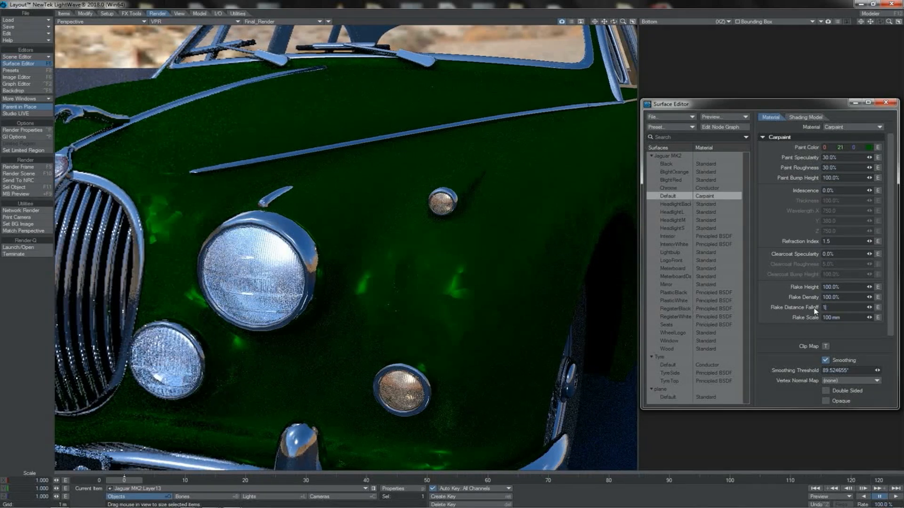
pyautogui.write('1mm')
pyautogui.press('Return')
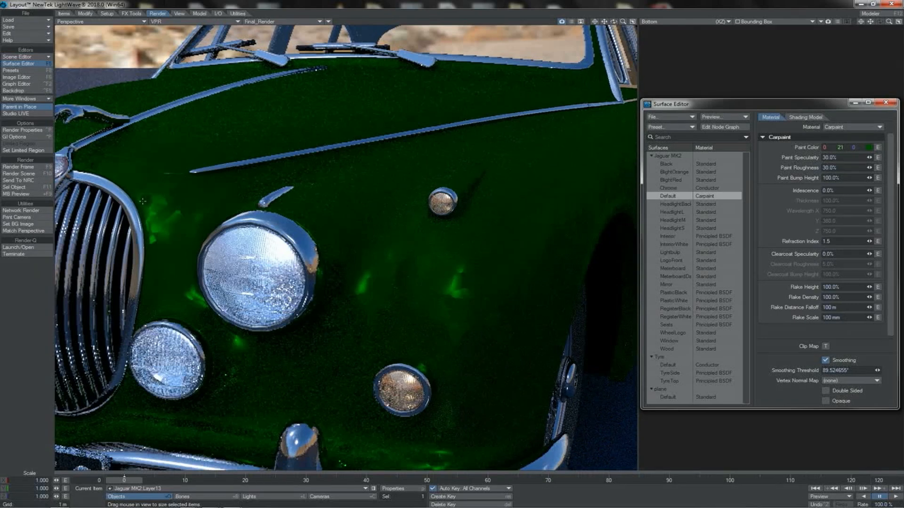
# - Try a flake scale of 1 mm on the green car paint, and raise it to 3 mm
pyautogui.click(824, 318)
pyautogui.write('1')
pyautogui.press('Return')
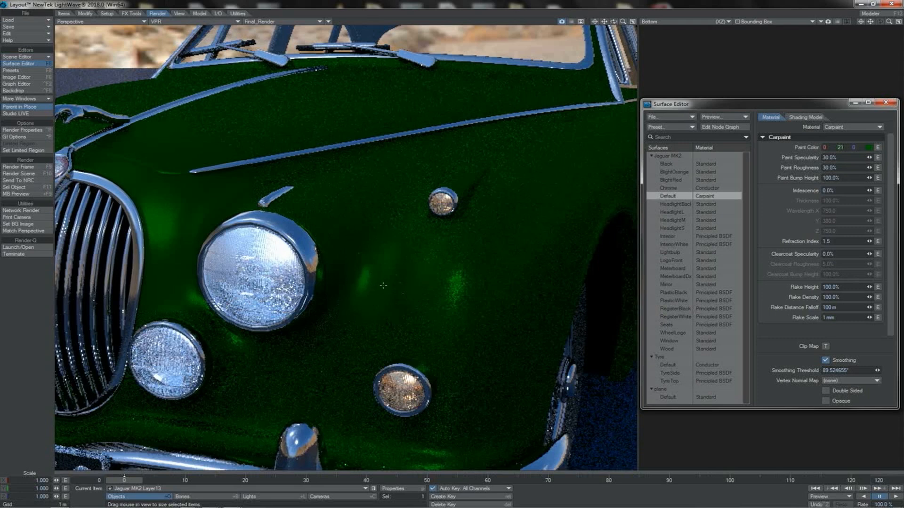
pyautogui.doubleClick(824, 317)
pyautogui.write('3')
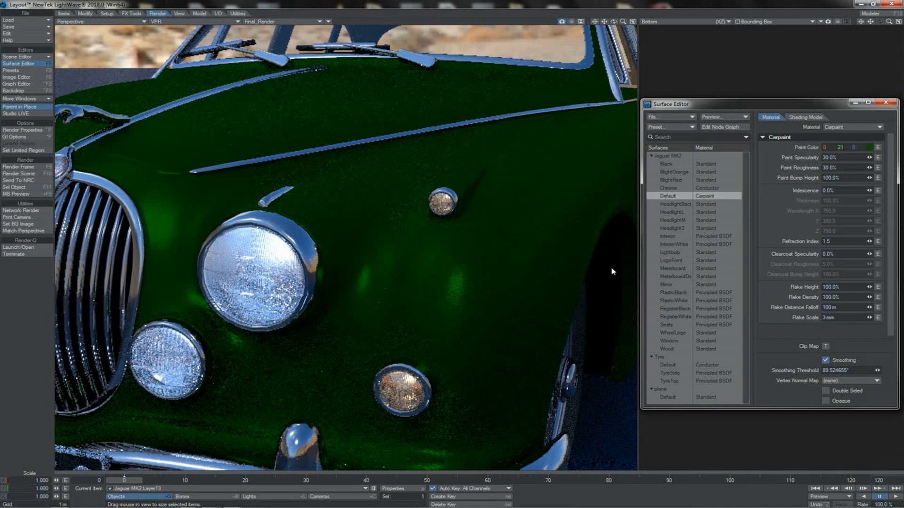
pyautogui.press('Return')
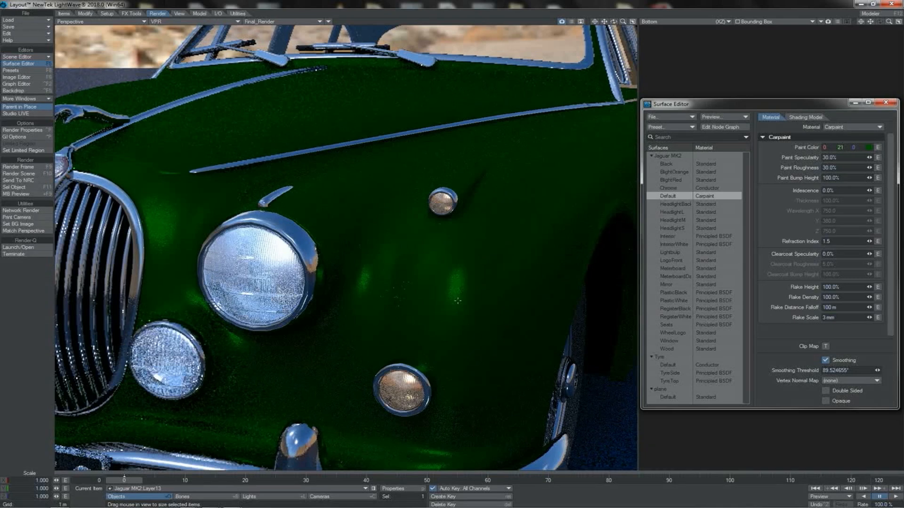
# - Set the paint specularity of the Carpaint material to 75%
pyautogui.click(842, 157)
pyautogui.write('75')
pyautogui.press('Return')
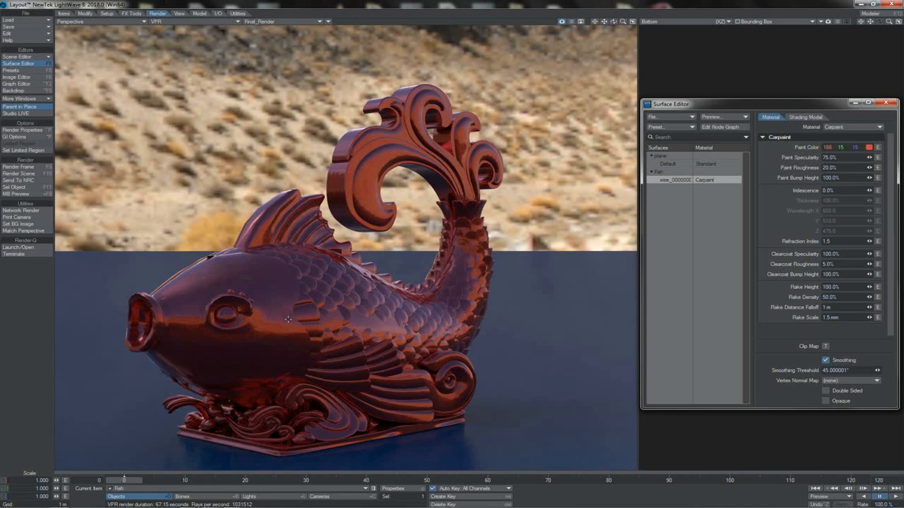
# - Set the flake height of the fish model's red Carpaint surface to 0%
pyautogui.click(825, 287)
pyautogui.write('0')
pyautogui.press('Return')
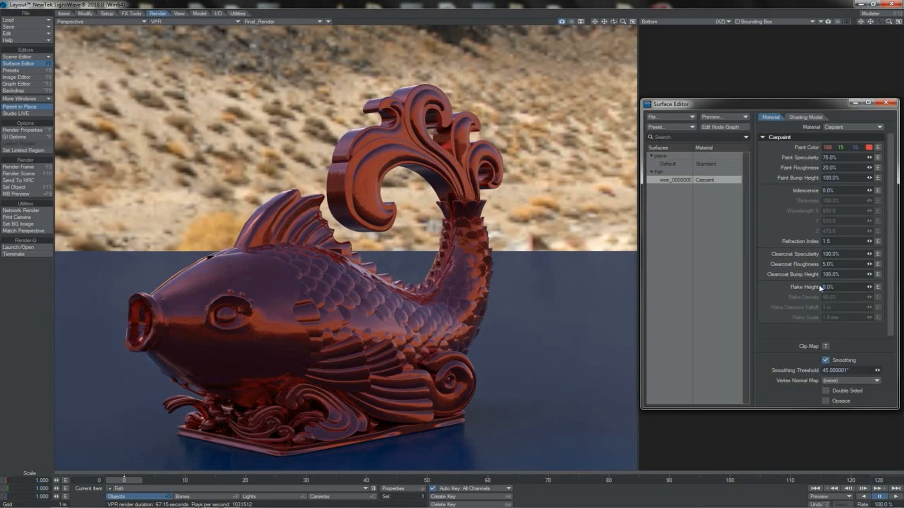